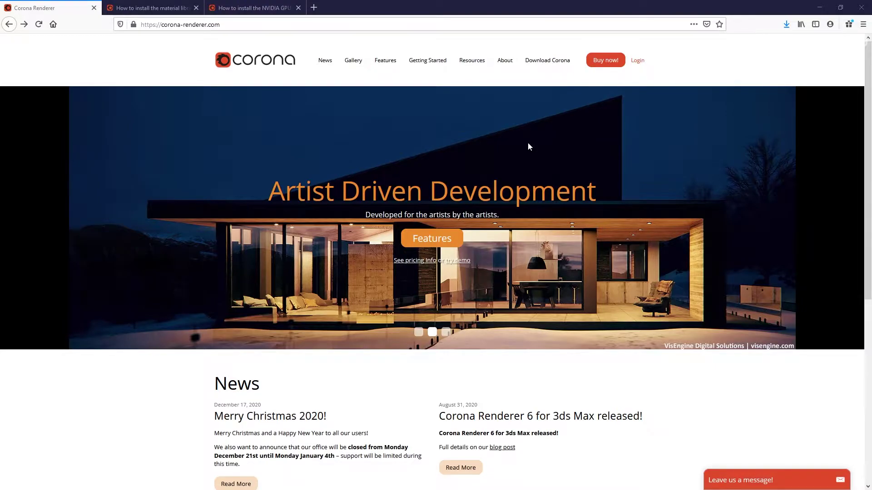
- Download the 137 MB corona-6-3dsmax-hotfix1.zip installer for 3ds Max from the Corona download page
{"action": "left_click", "coordinate": [556, 62]}
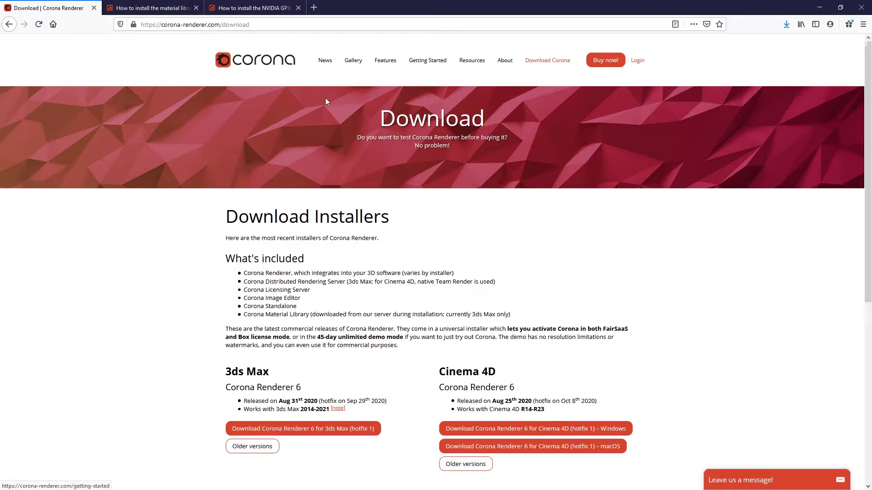
{"action": "left_click", "coordinate": [310, 434]}
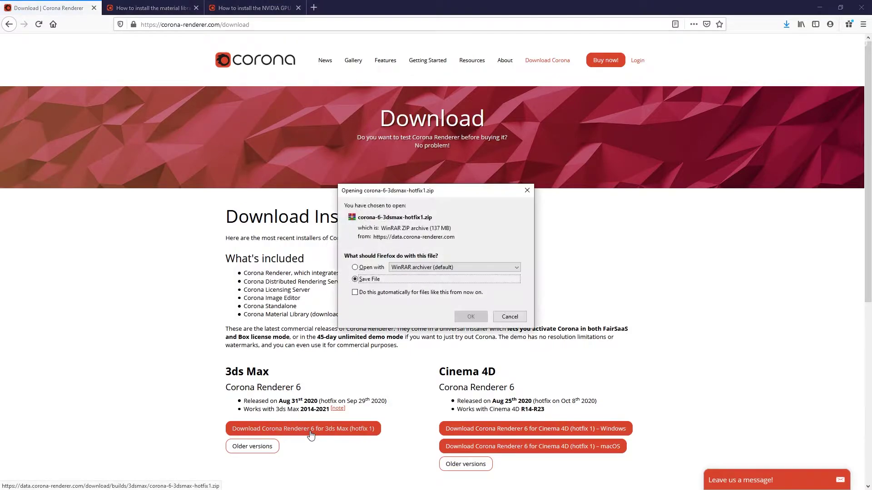
{"action": "left_click", "coordinate": [466, 317]}
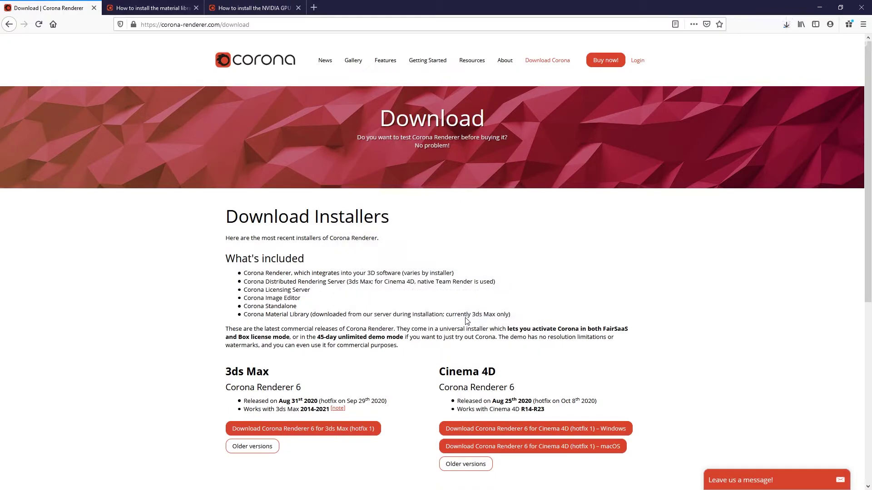
- Download and save the version 6 MaterialLibrary file from the material library helpdesk article
{"action": "left_click", "coordinate": [169, 9]}
{"action": "left_click", "coordinate": [357, 307]}
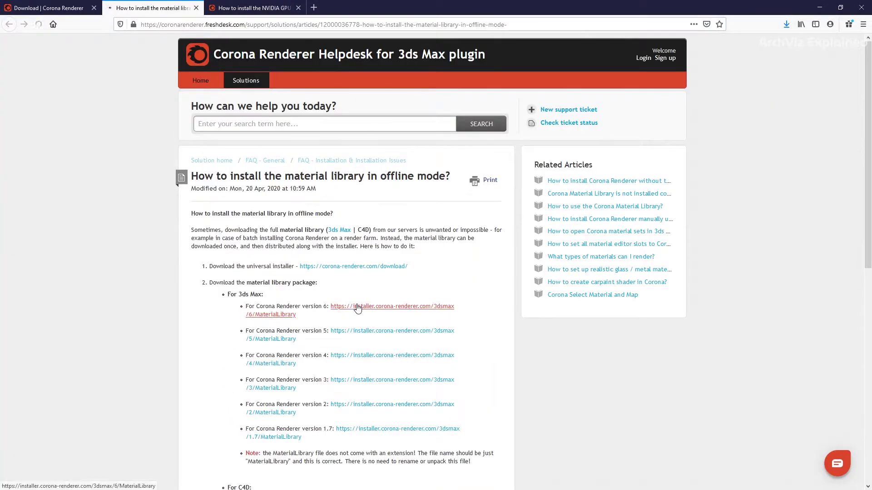
{"action": "left_click", "coordinate": [468, 307]}
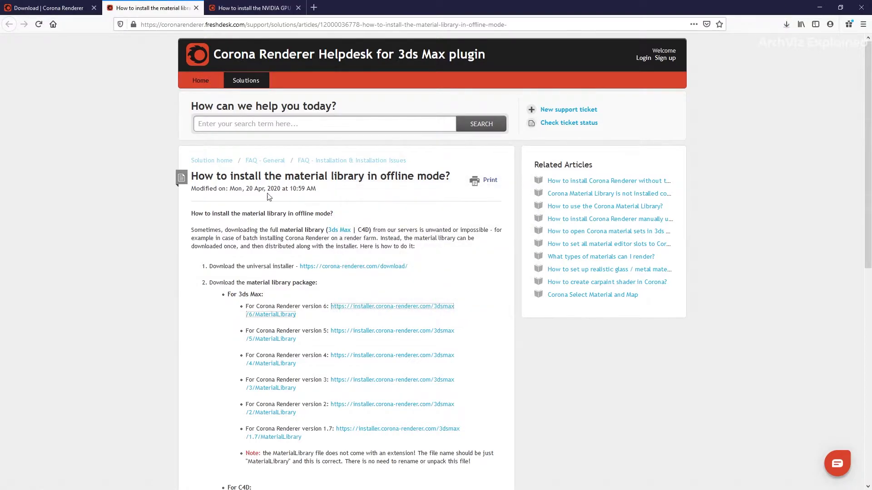
- Download and save the 244 MB version 6 NvidiaAiDenoiser package from the NVIDIA denoiser article
{"action": "left_click", "coordinate": [245, 4]}
{"action": "left_click", "coordinate": [359, 314]}
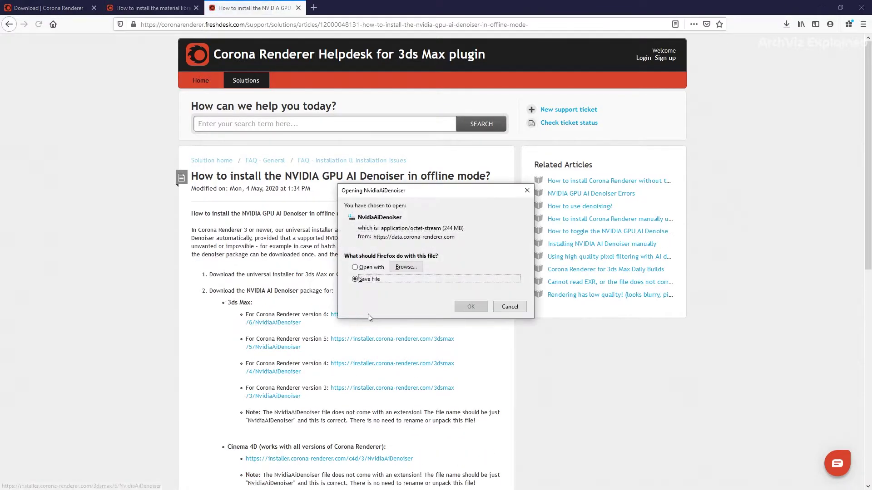
{"action": "left_click", "coordinate": [476, 310]}
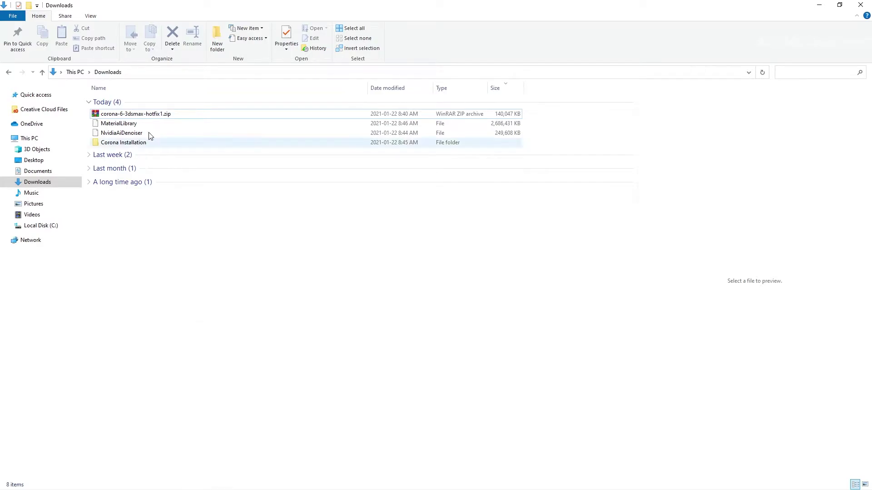
- Move MaterialLibrary and NvidiaAiDenoiser from Downloads into the Corona Installation folder
{"action": "left_click", "coordinate": [130, 124]}
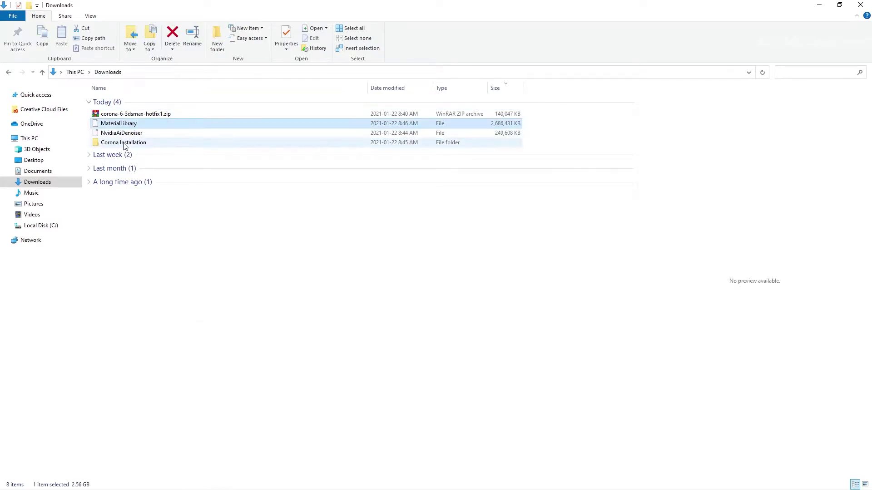
{"action": "left_click", "coordinate": [129, 132], "text": "ctrl"}
{"action": "left_click_drag", "start_coordinate": [130, 133], "coordinate": [132, 140]}
- Launch corona-6-3dsmax-hotfix1.exe from inside the Corona Installation folder
{"action": "double_click", "coordinate": [122, 124]}
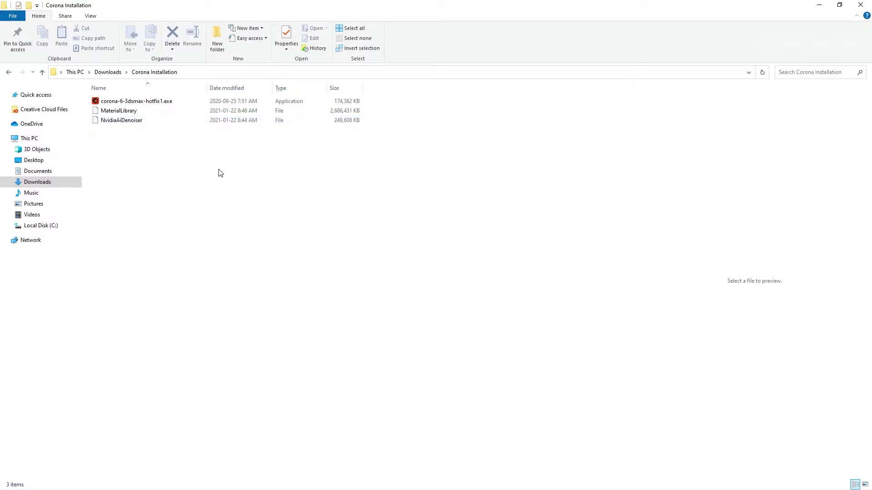
{"action": "left_click_drag", "start_coordinate": [182, 167], "coordinate": [99, 100]}
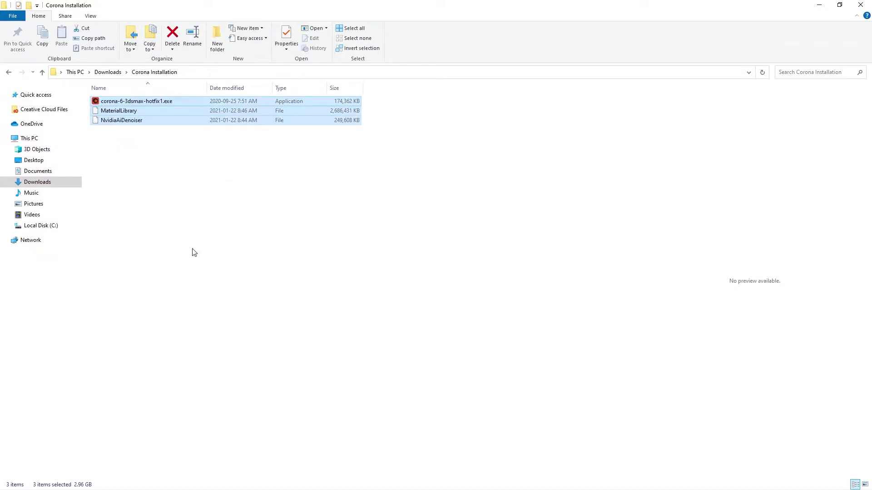
{"action": "double_click", "coordinate": [135, 100]}
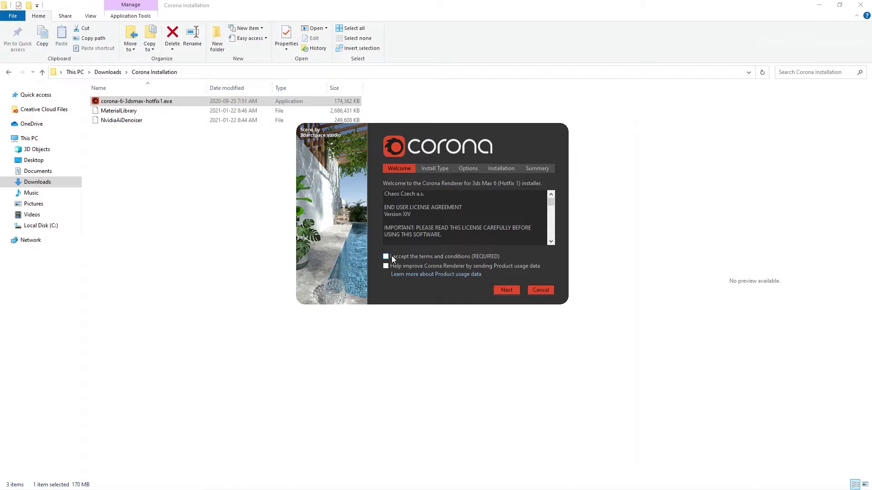
- Accept the license terms, disable sending product usage data, and continue to Install Type
{"action": "left_click", "coordinate": [393, 258]}
{"action": "left_click", "coordinate": [394, 268]}
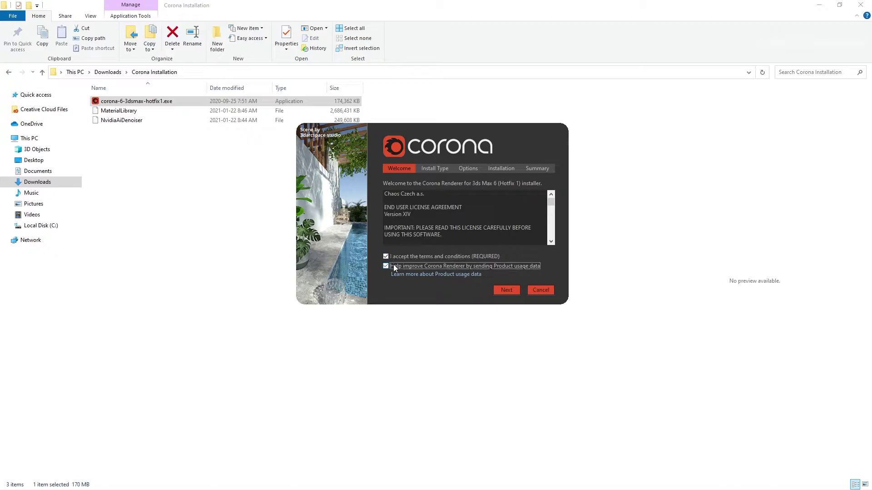
{"action": "left_click", "coordinate": [394, 268]}
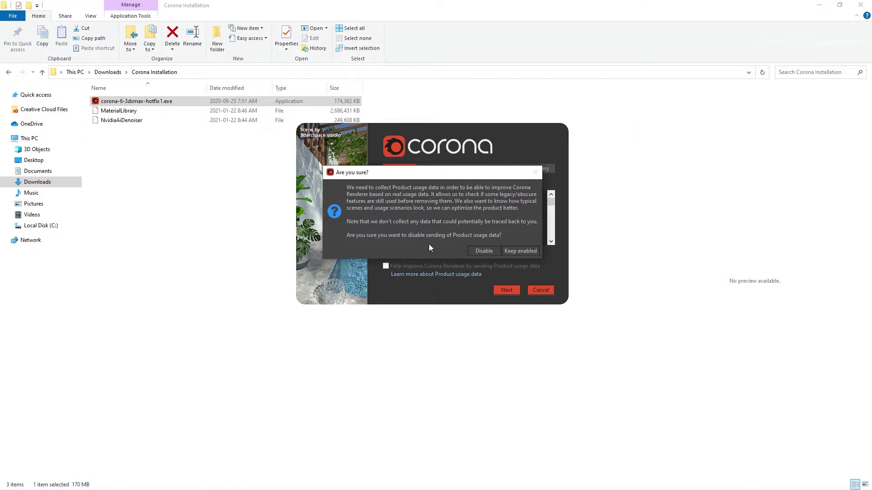
{"action": "left_click", "coordinate": [478, 252]}
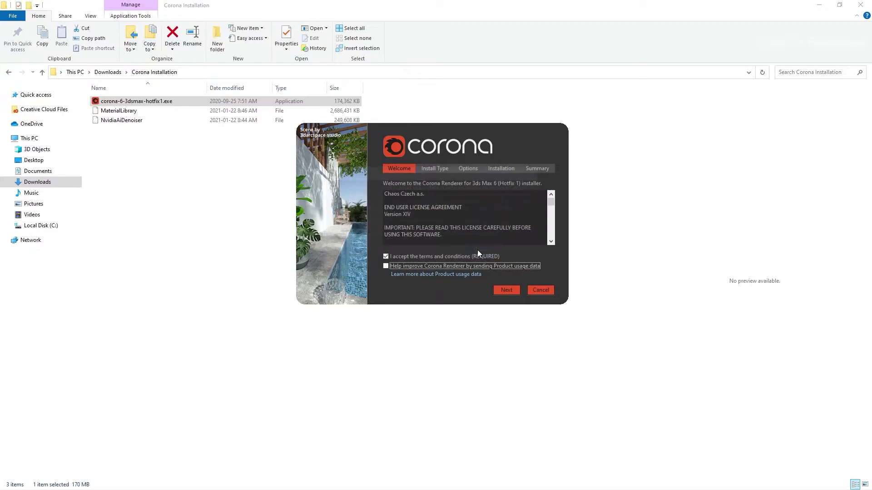
{"action": "left_click", "coordinate": [507, 290]}
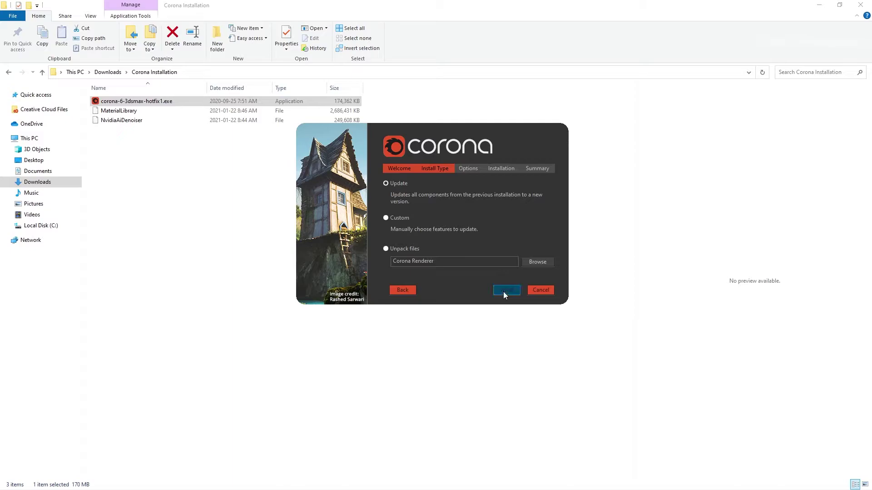
- Run the Update installation and proceed to the summary confirming success
{"action": "left_click", "coordinate": [503, 292]}
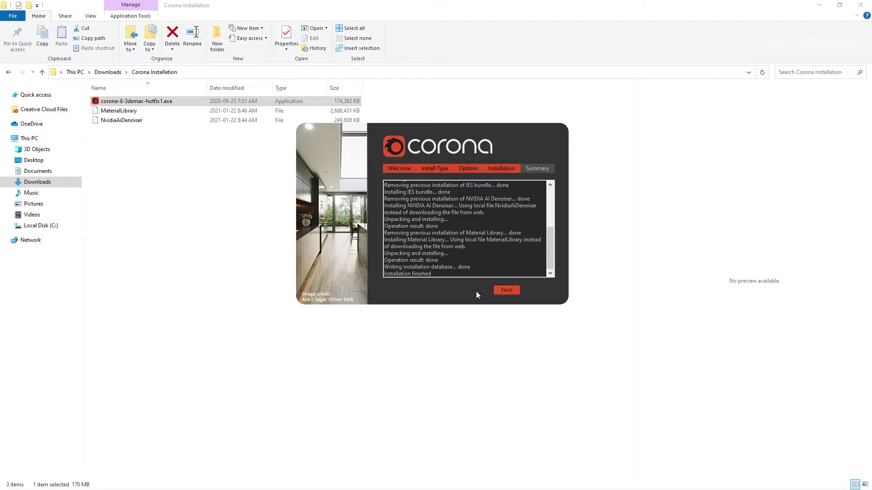
{"action": "left_click", "coordinate": [505, 289]}
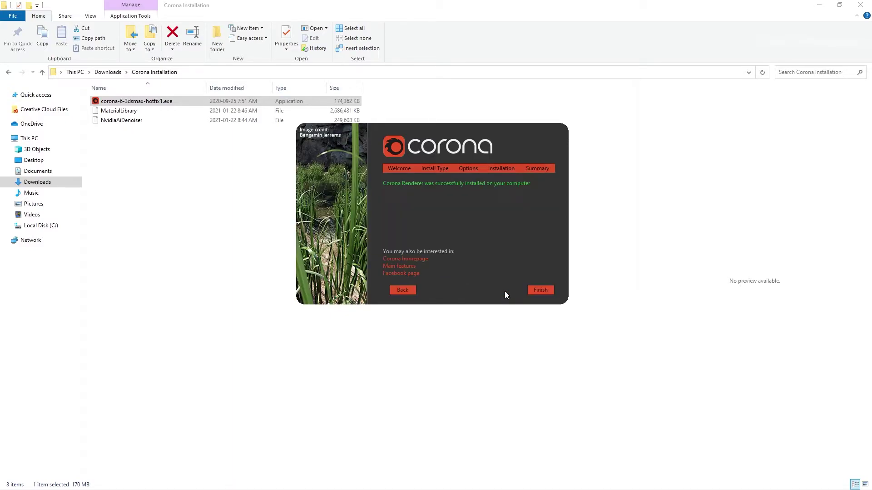
- Close the finished run, then restart with license terms accepted and Custom install chosen
{"action": "left_click", "coordinate": [538, 292]}
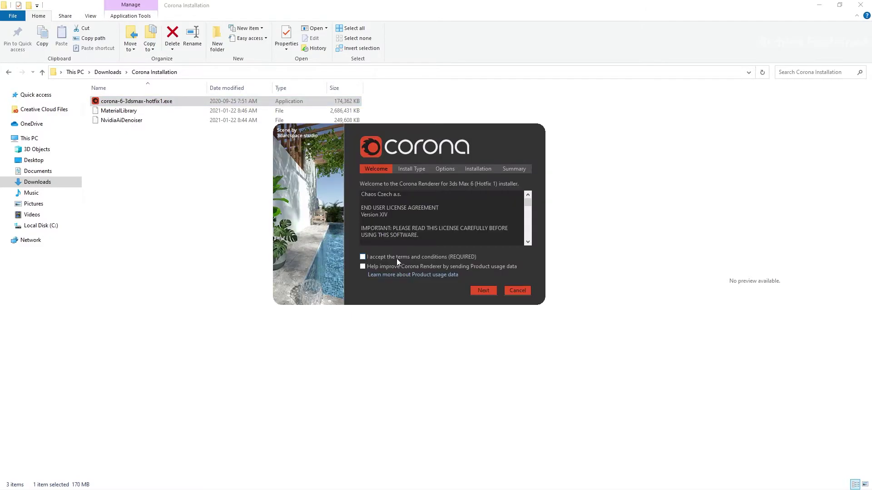
{"action": "left_click", "coordinate": [362, 257]}
{"action": "key", "text": "Return"}
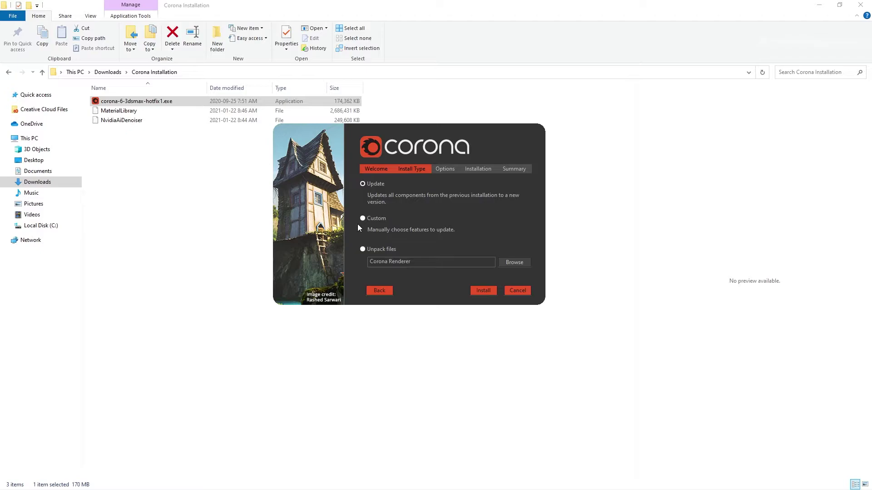
{"action": "left_click", "coordinate": [363, 219]}
{"action": "left_click", "coordinate": [477, 295]}
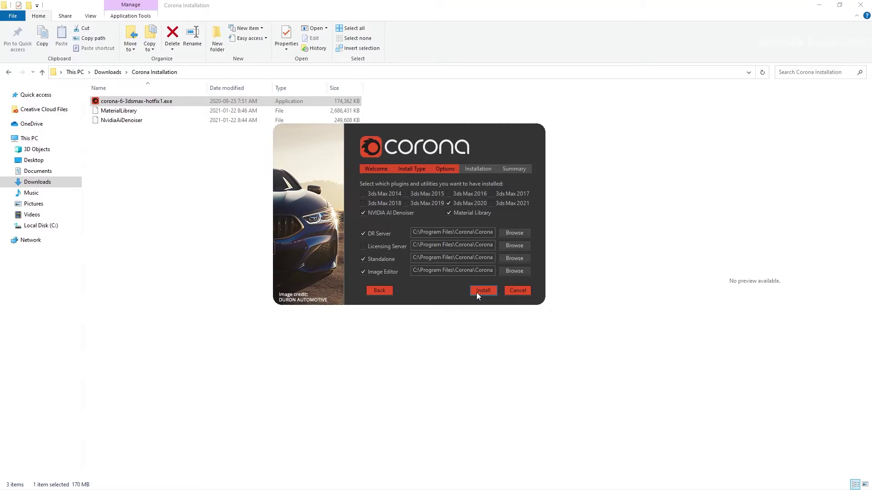
- Keep Material Library, untick DR Server and Standalone, and start the custom installation
{"action": "left_click", "coordinate": [472, 212]}
{"action": "left_click", "coordinate": [383, 214]}
{"action": "left_click", "coordinate": [456, 214]}
{"action": "left_click", "coordinate": [456, 214]}
{"action": "left_click", "coordinate": [378, 234]}
{"action": "left_click", "coordinate": [363, 259]}
{"action": "left_click", "coordinate": [482, 290]}
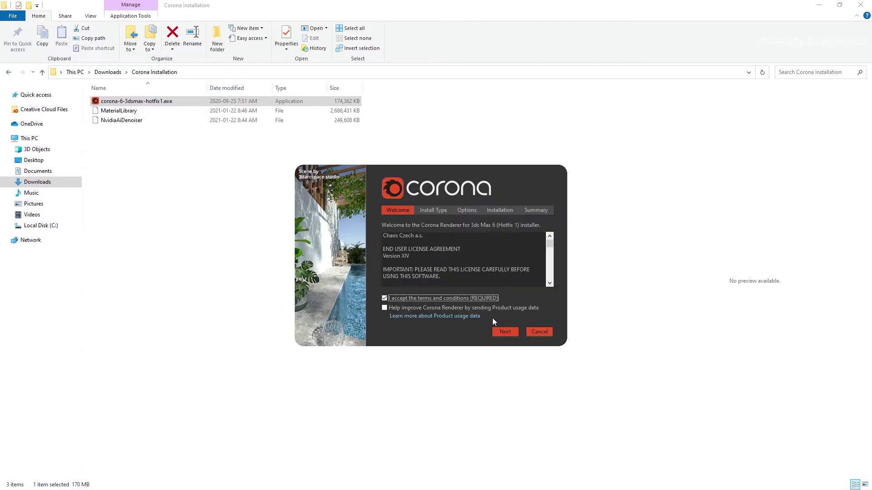
- Unpack all Corona files into Desktop\CoronaUnpack despite the non-empty folder, then close the installer
{"action": "left_click", "coordinate": [510, 332]}
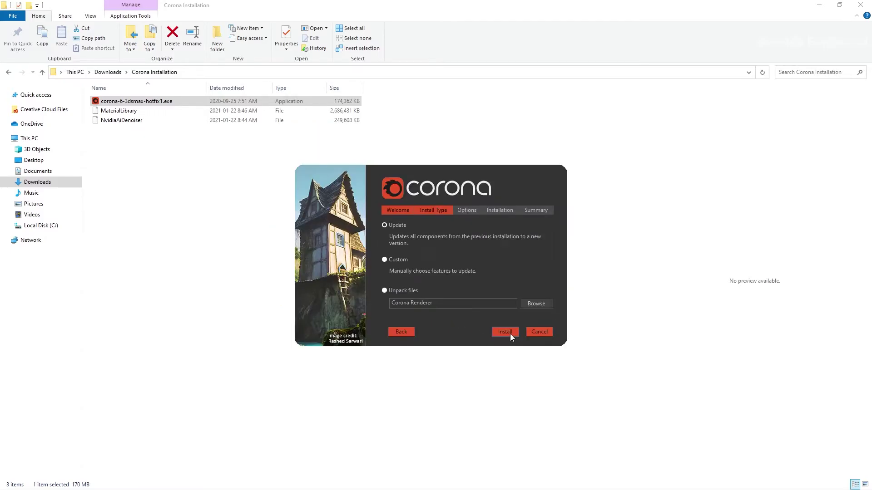
{"action": "left_click", "coordinate": [385, 290]}
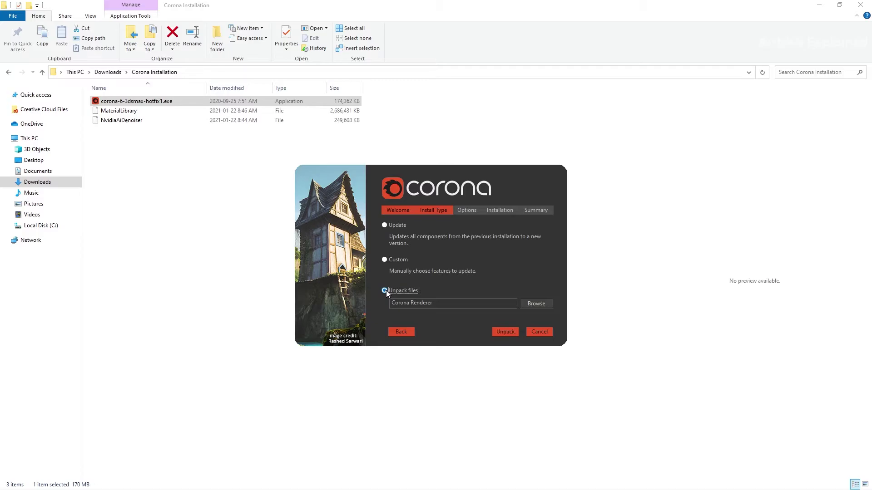
{"action": "left_click", "coordinate": [528, 305]}
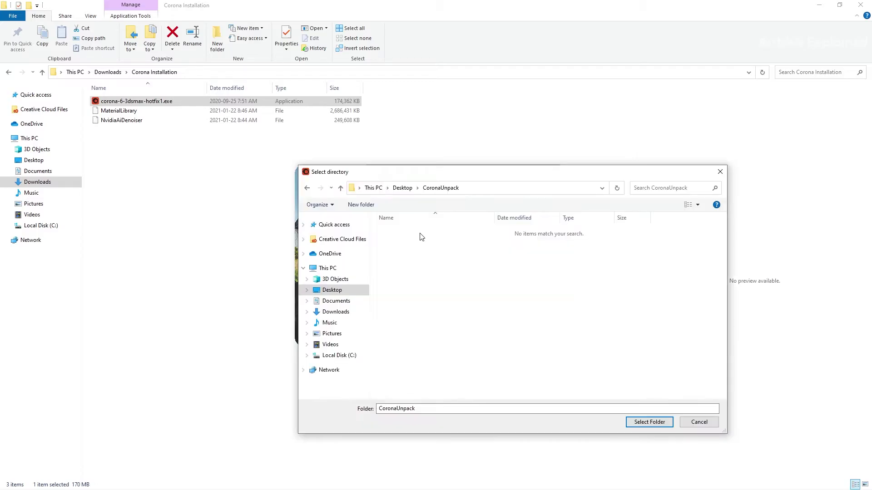
{"action": "left_click", "coordinate": [648, 422]}
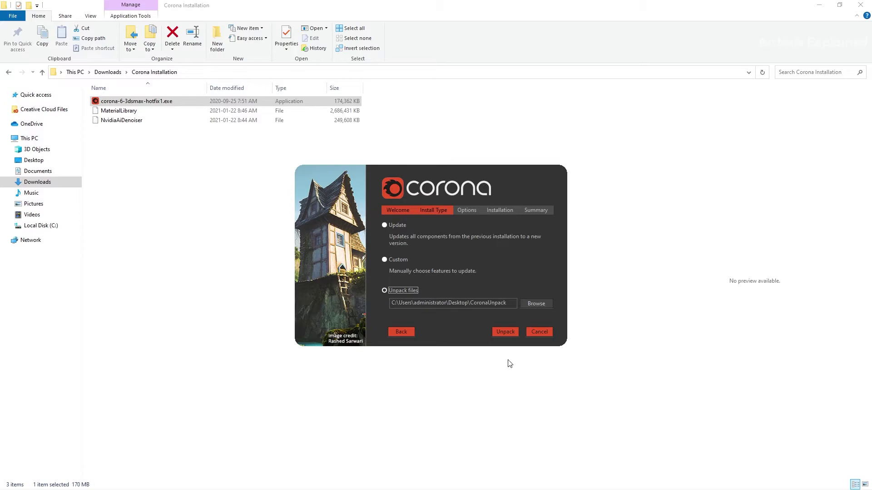
{"action": "left_click", "coordinate": [502, 333]}
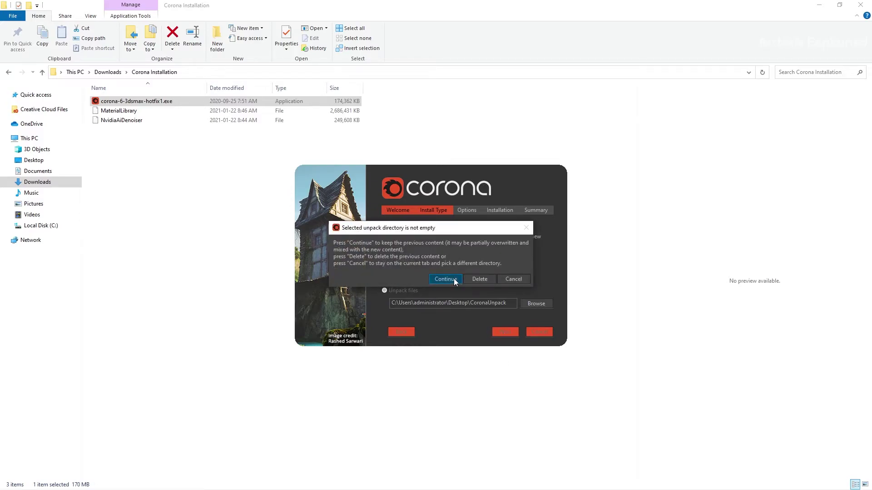
{"action": "left_click", "coordinate": [477, 280]}
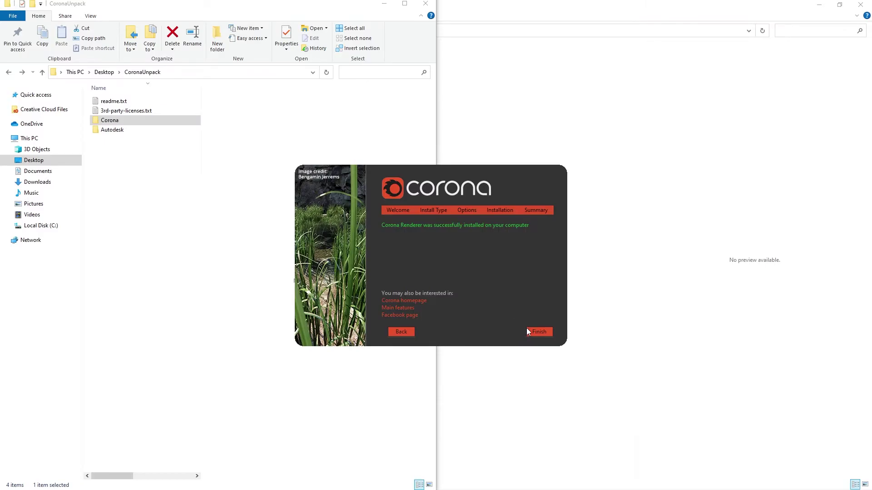
{"action": "left_click", "coordinate": [538, 332]}
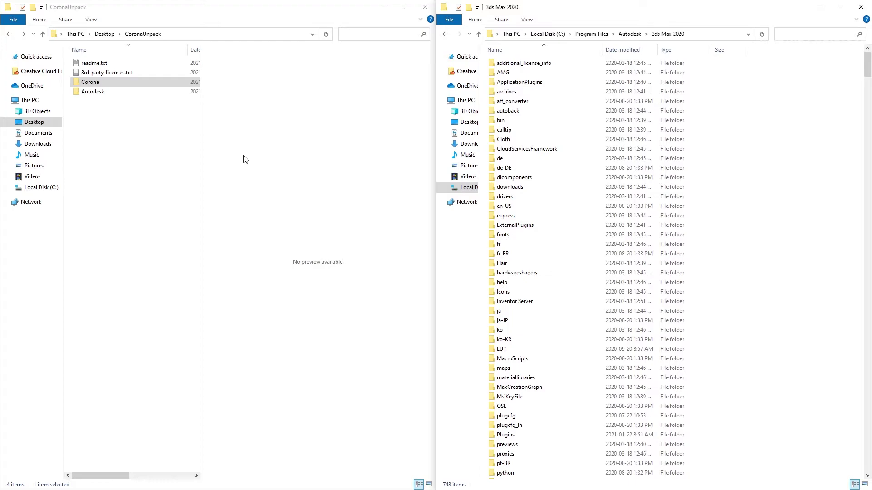
- Copy the plugins, scripts and UI_ln folders from CoronaUnpack\Autodesk\3ds Max 2020
{"action": "double_click", "coordinate": [99, 93]}
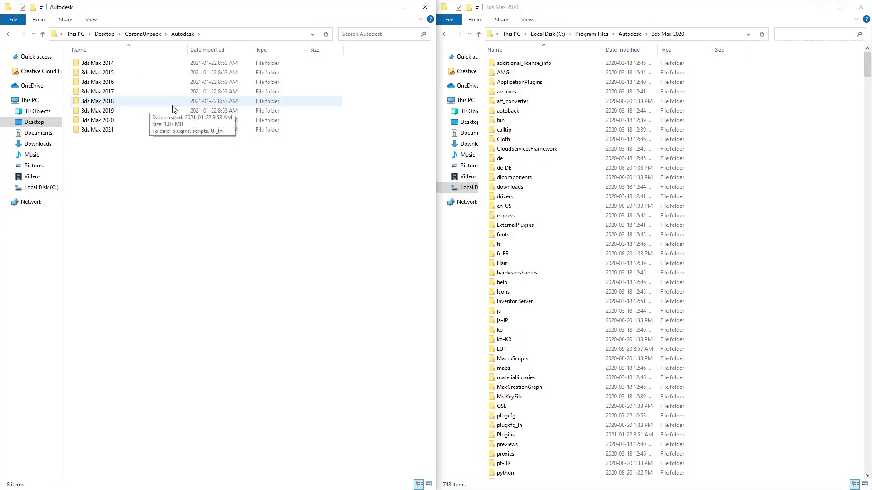
{"action": "double_click", "coordinate": [111, 122]}
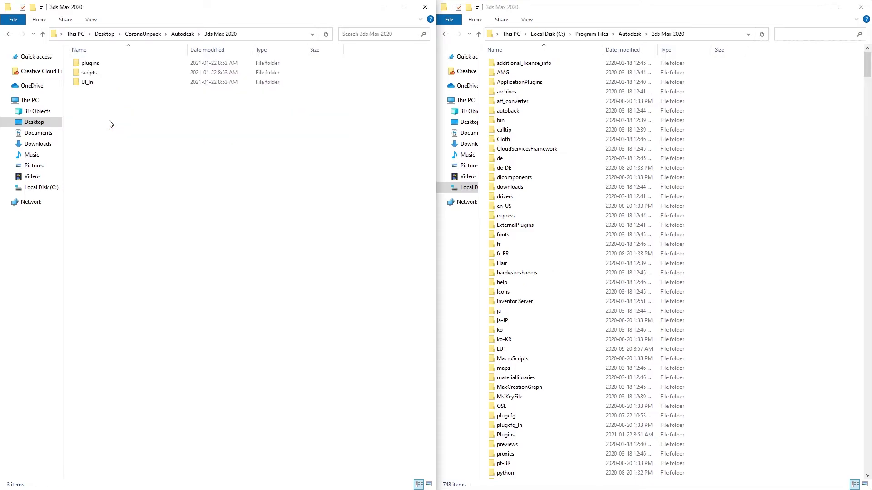
{"action": "left_click_drag", "start_coordinate": [121, 114], "coordinate": [79, 61]}
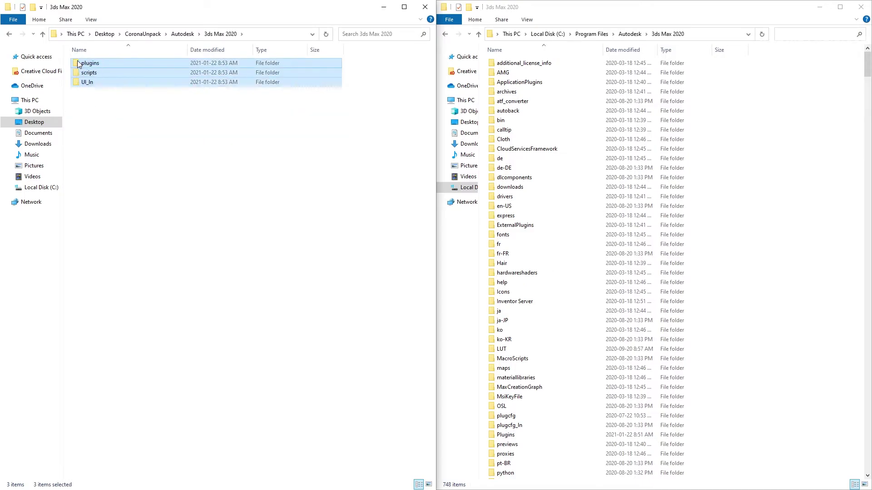
{"action": "right_click", "coordinate": [86, 75]}
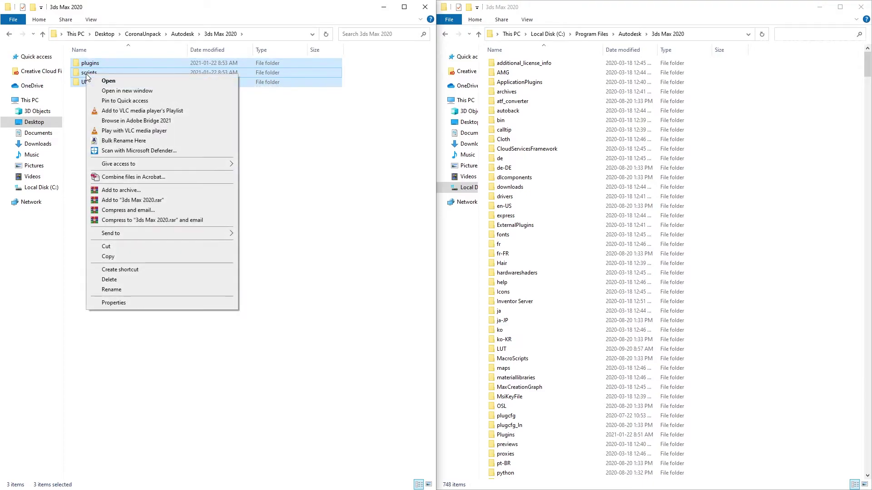
{"action": "left_click", "coordinate": [113, 257]}
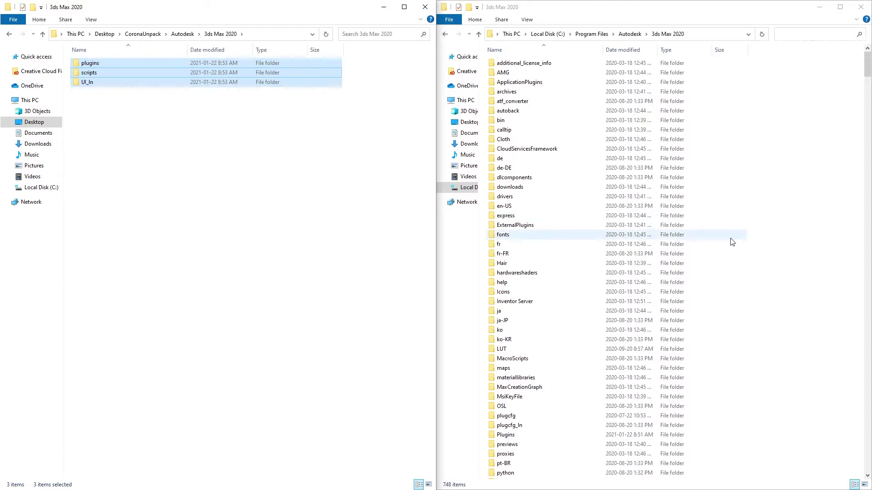
- Paste them into Program Files\Autodesk\3ds Max 2020, replacing the 245 existing files
{"action": "left_click", "coordinate": [783, 259]}
{"action": "right_click", "coordinate": [783, 260]}
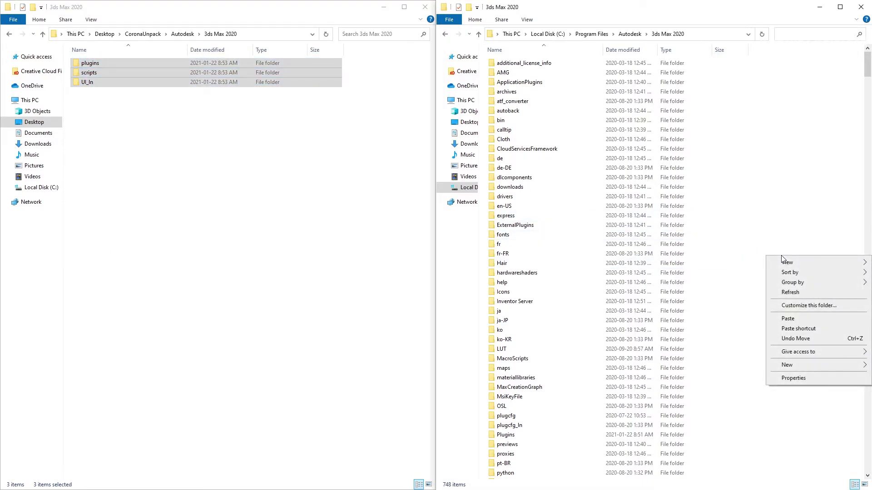
{"action": "left_click", "coordinate": [802, 320]}
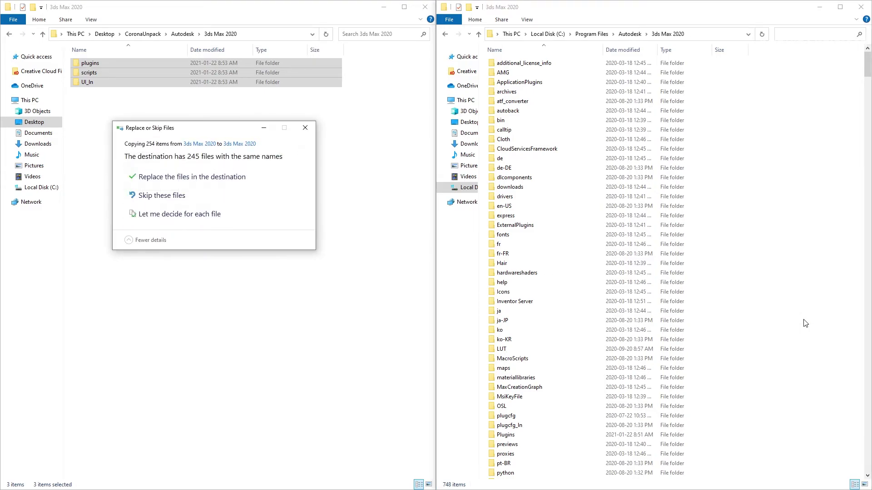
{"action": "left_click", "coordinate": [183, 177]}
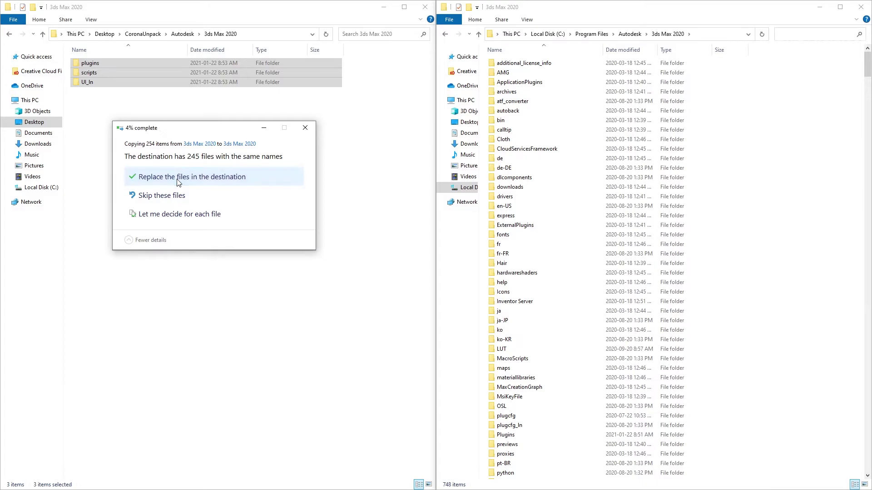
- Copy the 2020 folder from CoronaUnpack\Corona\Corona Renderer for 3ds Max
{"action": "left_click", "coordinate": [182, 34]}
{"action": "left_click", "coordinate": [143, 34]}
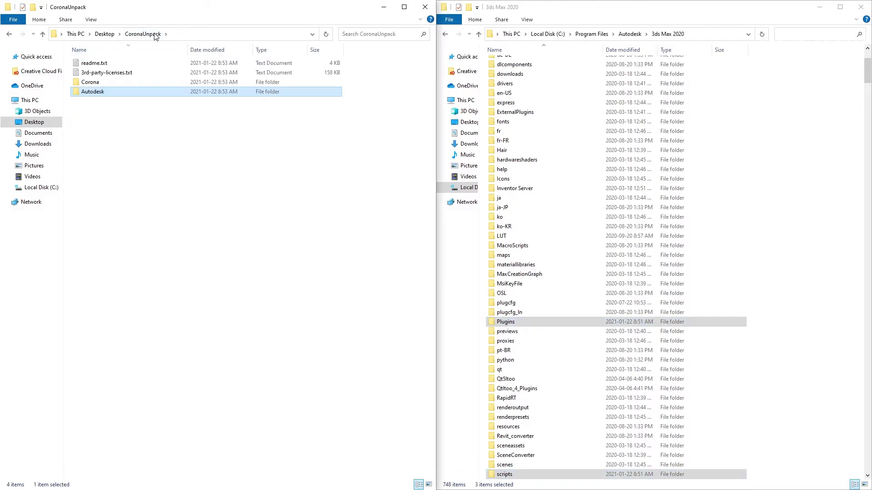
{"action": "double_click", "coordinate": [101, 84]}
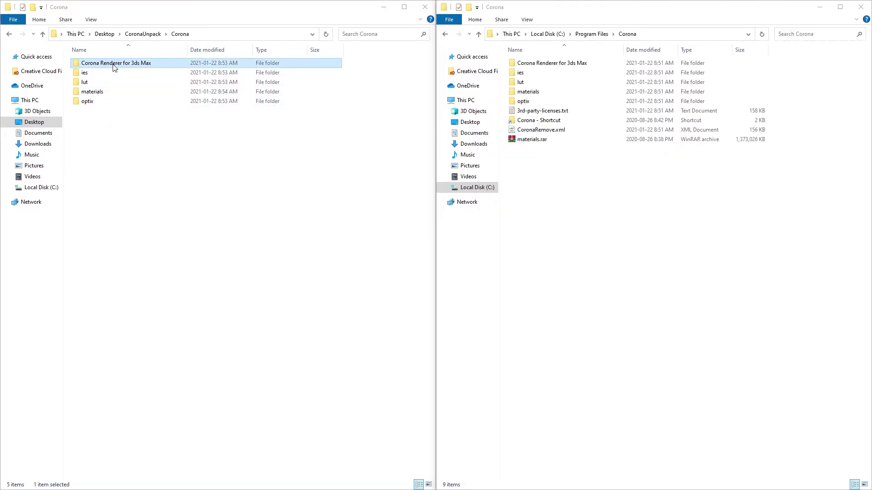
{"action": "double_click", "coordinate": [114, 65]}
{"action": "left_click", "coordinate": [88, 121]}
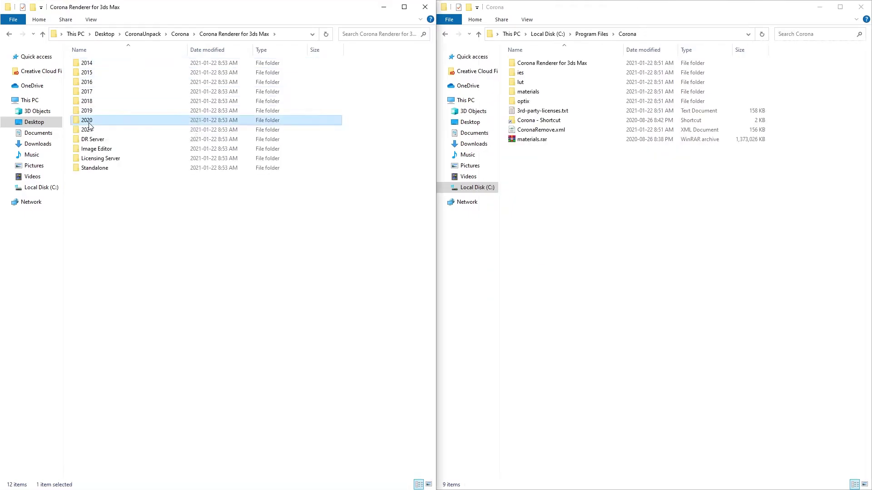
{"action": "right_click", "coordinate": [89, 126]}
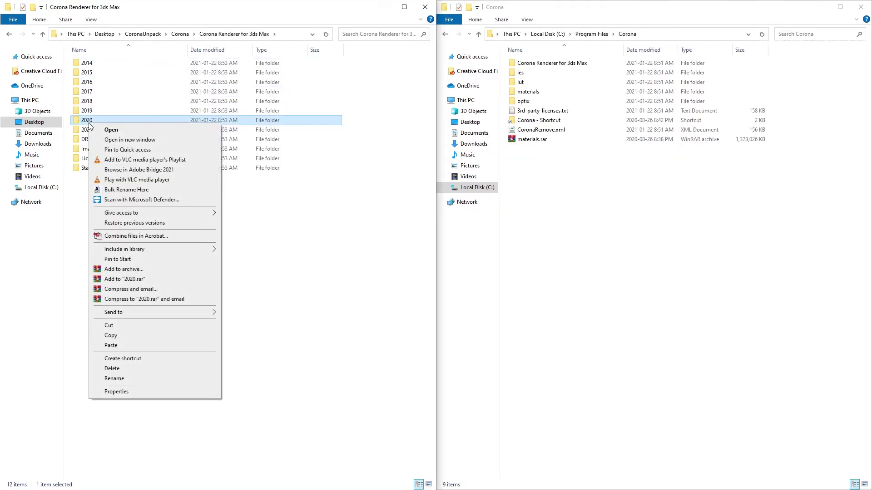
{"action": "left_click", "coordinate": [111, 336]}
- Paste the 2020 folder into the installed Corona Renderer for 3ds Max folder, replacing files
{"action": "double_click", "coordinate": [592, 63]}
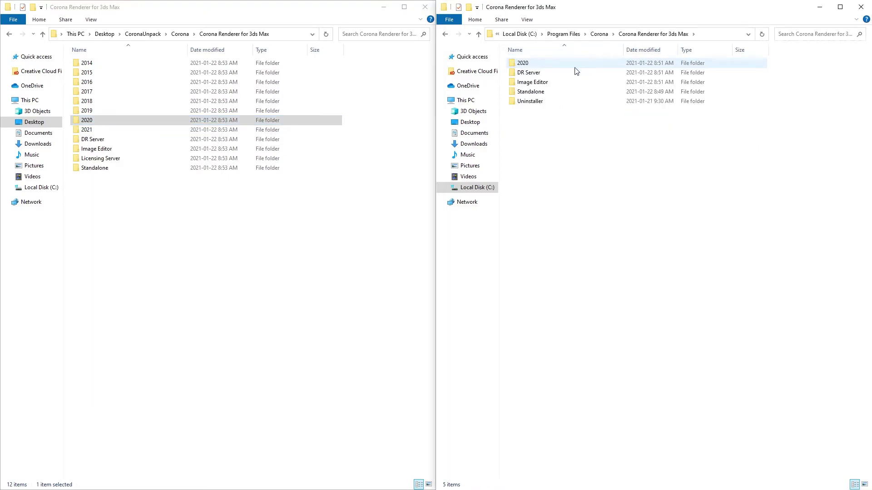
{"action": "right_click", "coordinate": [585, 173]}
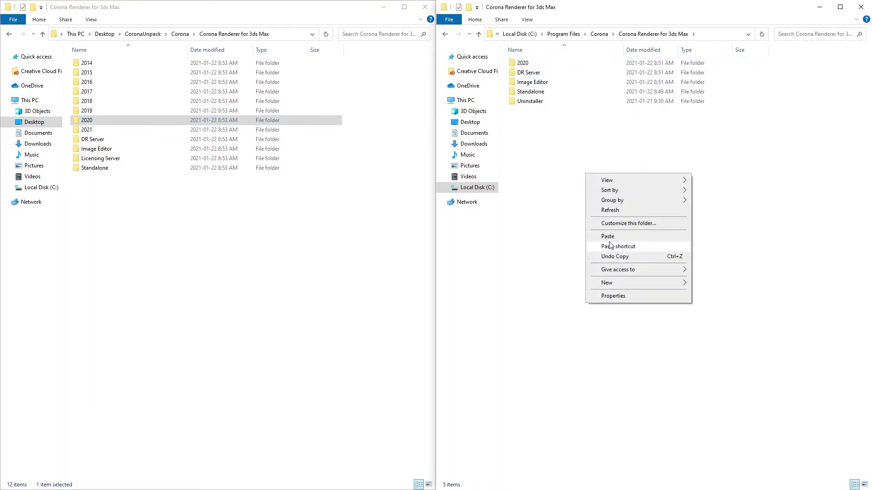
{"action": "left_click", "coordinate": [684, 236]}
{"action": "left_click", "coordinate": [406, 178]}
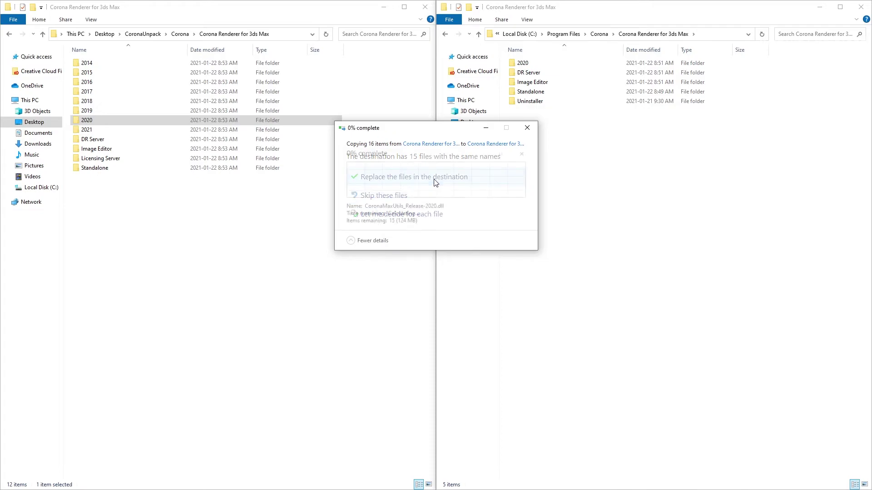
- Copy the unpacked DR Server, Image Editor, Licensing Server and Standalone folders
{"action": "left_click", "coordinate": [94, 139]}
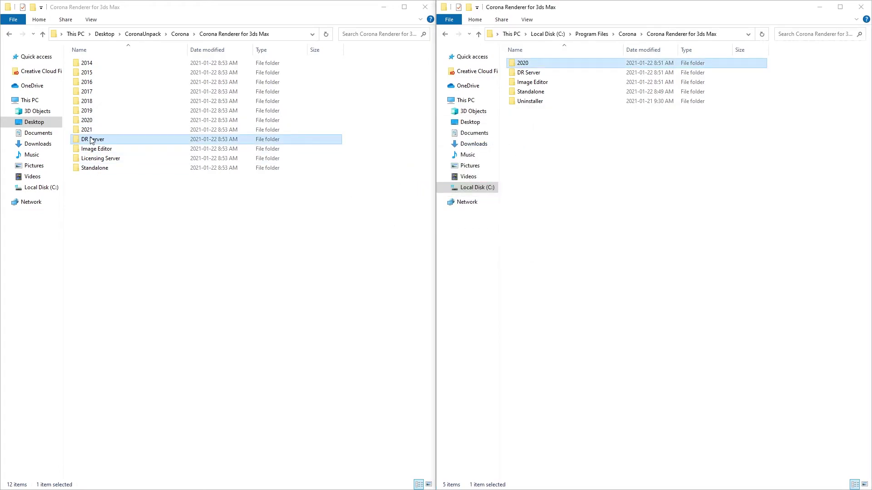
{"action": "left_click", "coordinate": [95, 148], "text": "shift"}
{"action": "left_click", "coordinate": [96, 158], "text": "shift"}
{"action": "left_click", "coordinate": [96, 168], "text": "shift"}
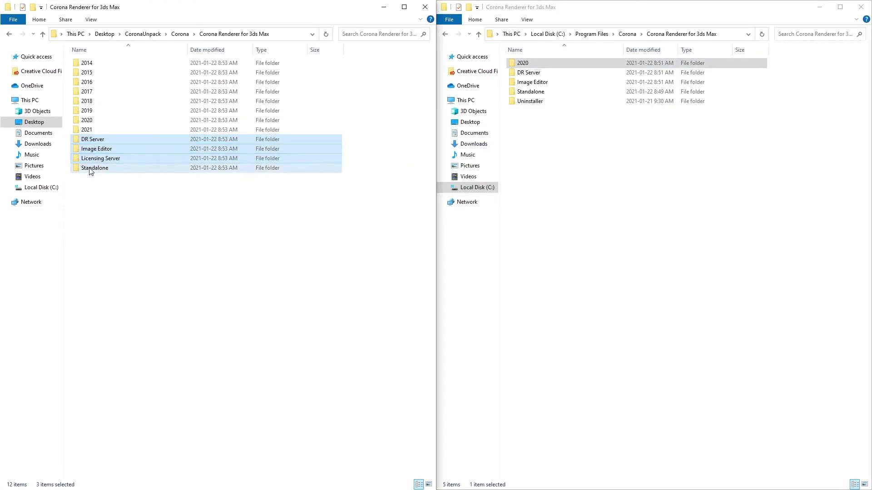
{"action": "right_click", "coordinate": [95, 161]}
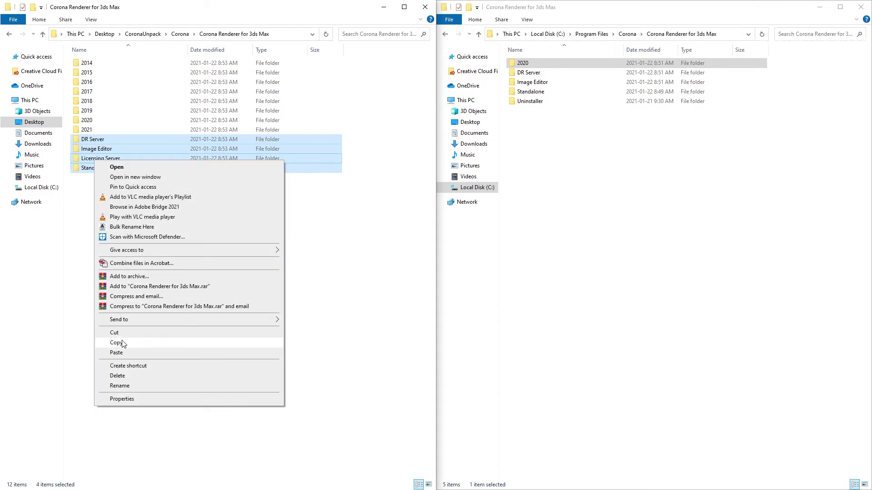
{"action": "left_click", "coordinate": [181, 343]}
- Paste those four folders into the installed Corona Renderer for 3ds Max folder, replacing 26 files
{"action": "right_click", "coordinate": [589, 247]}
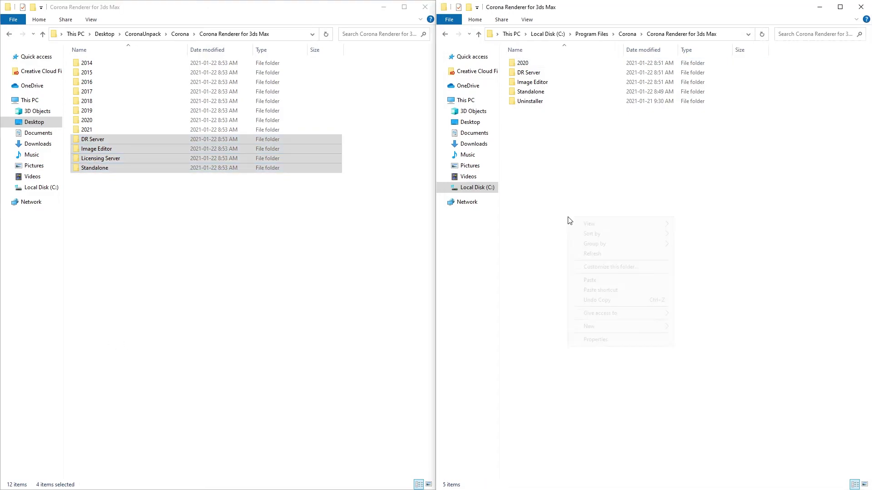
{"action": "left_click", "coordinate": [595, 280]}
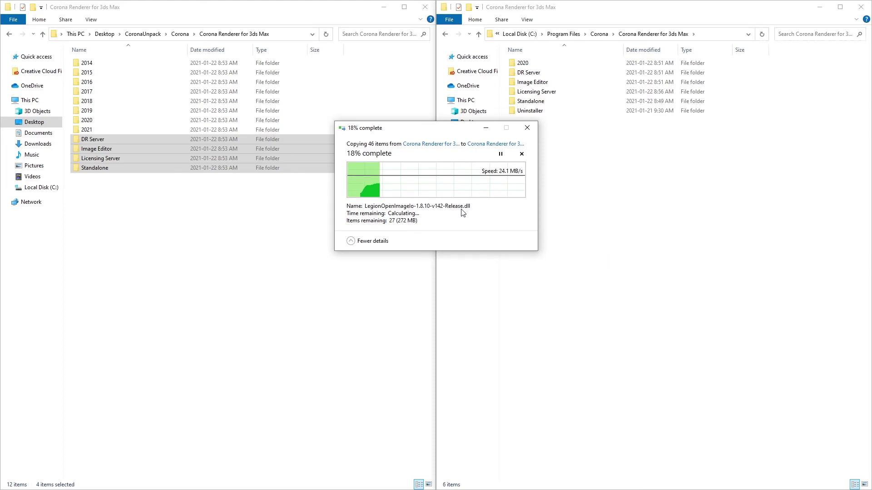
{"action": "left_click", "coordinate": [385, 176]}
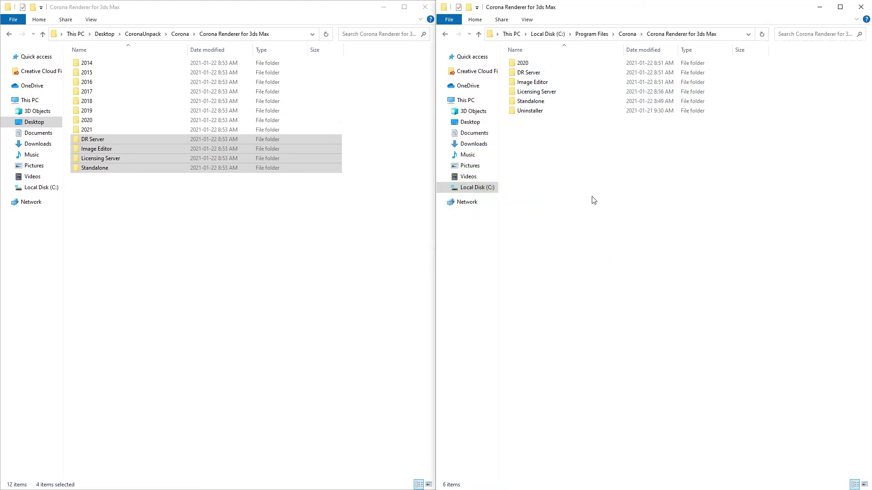
{"action": "left_click", "coordinate": [626, 34]}
- Copy the ies, lut, materials and optix folders from CoronaUnpack\Corona
{"action": "left_click", "coordinate": [267, 252]}
{"action": "key", "text": "alt+Left"}
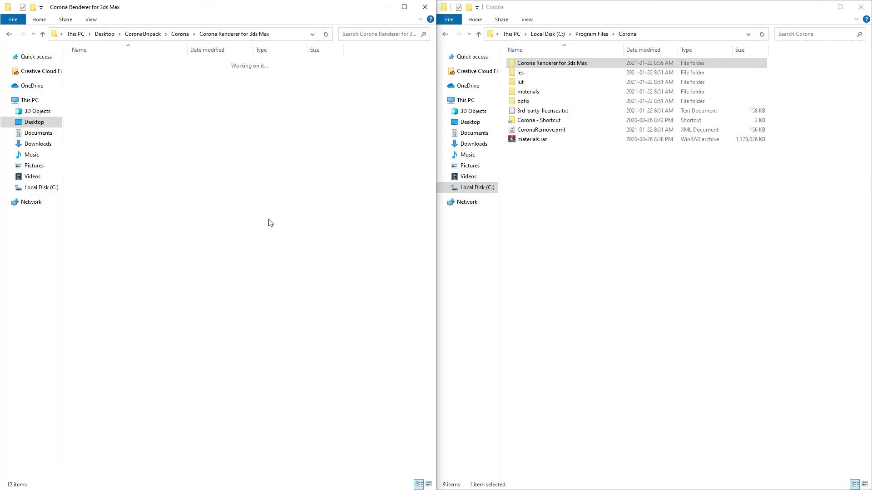
{"action": "left_click_drag", "start_coordinate": [104, 129], "coordinate": [85, 76]}
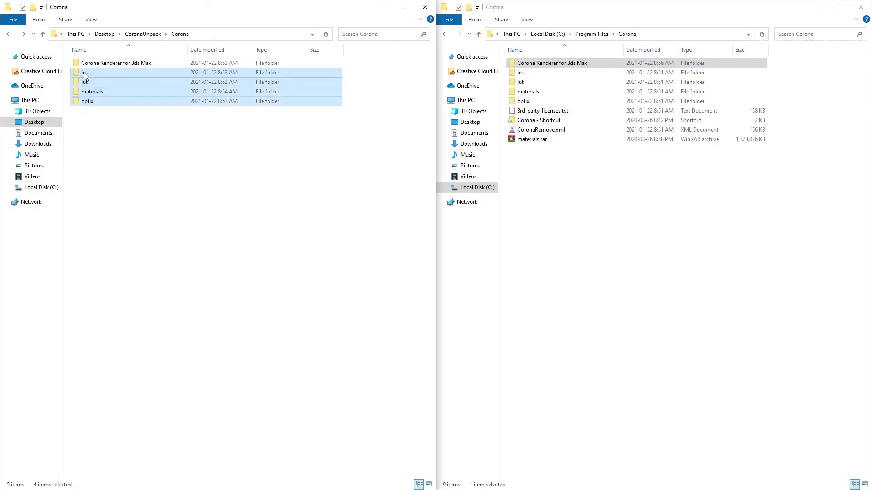
{"action": "right_click", "coordinate": [85, 76]}
{"action": "left_click", "coordinate": [106, 257]}
- Paste them into Program Files\Corona, replacing the 1255 existing files
{"action": "right_click", "coordinate": [573, 226]}
{"action": "left_click", "coordinate": [595, 287]}
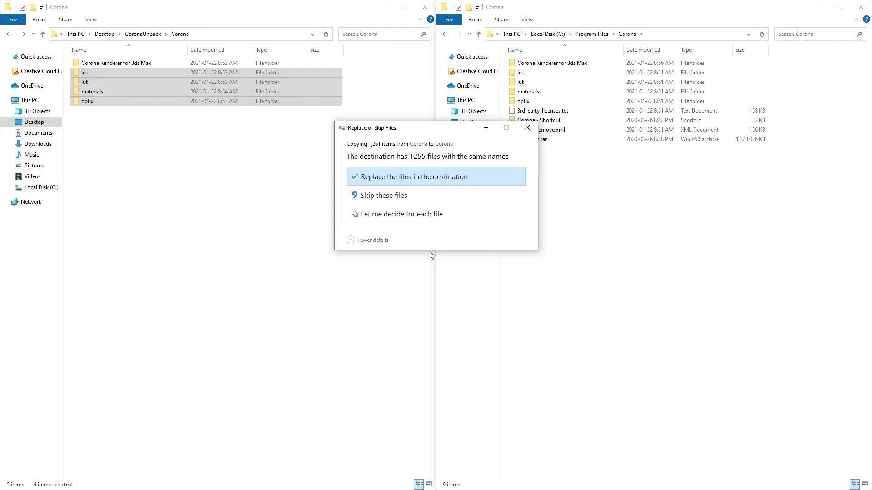
{"action": "left_click", "coordinate": [431, 179]}
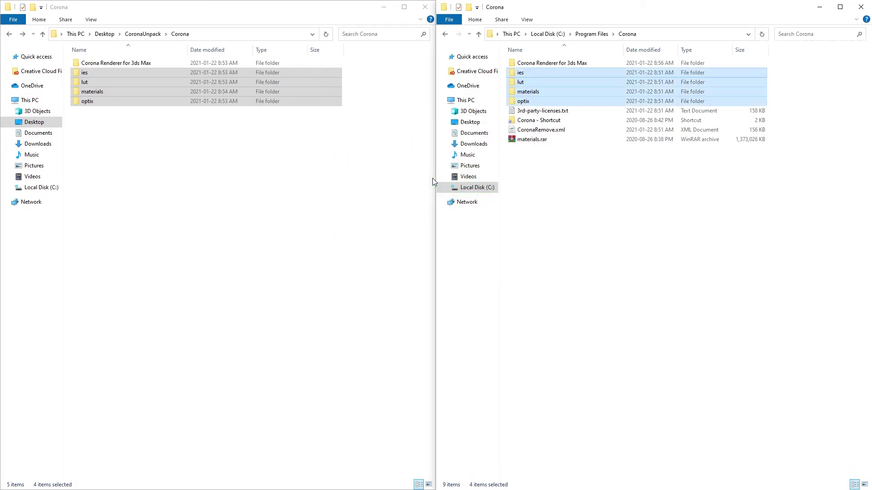
{"action": "left_click", "coordinate": [610, 230]}
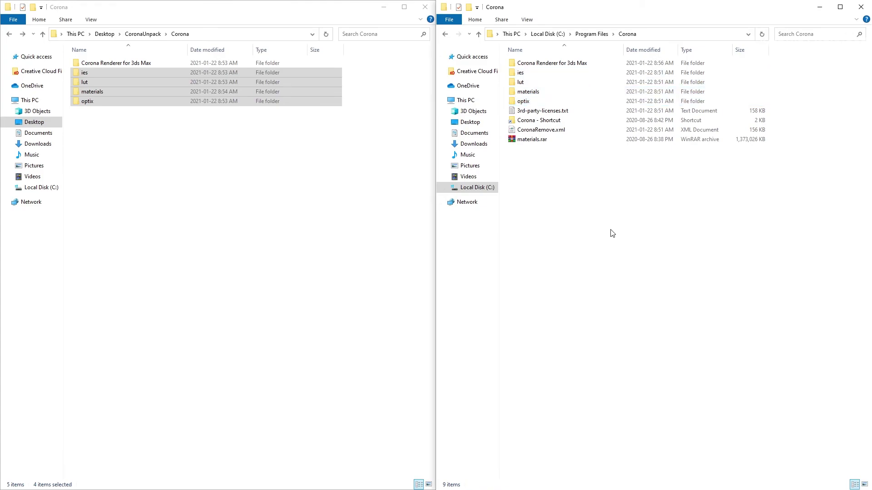